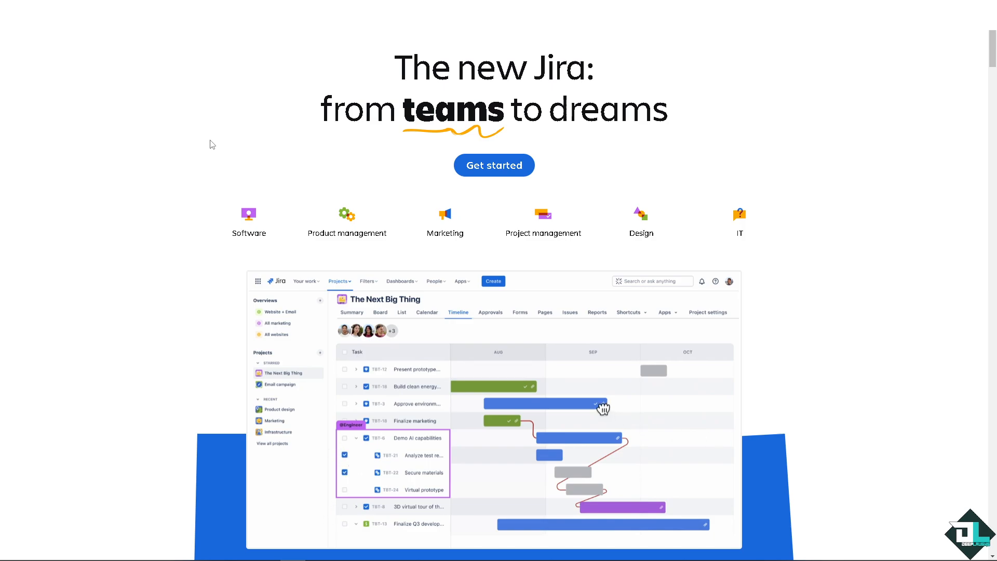
# Get started with Jira from its product landing page
pyautogui.click(488, 166)
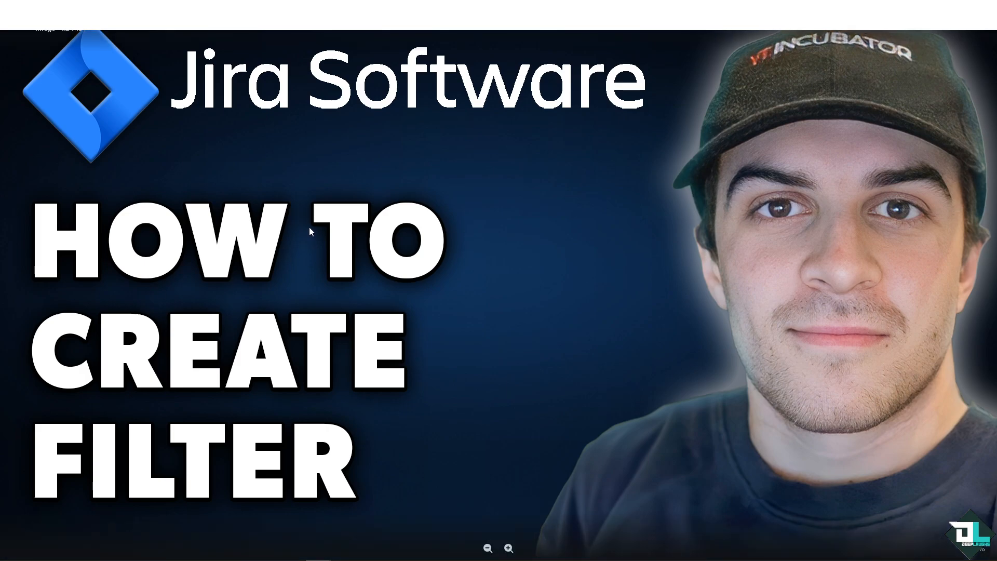
# Close the image preview and the "How to Create Filter in Jira" issue to return to the project board
pyautogui.press('Escape')
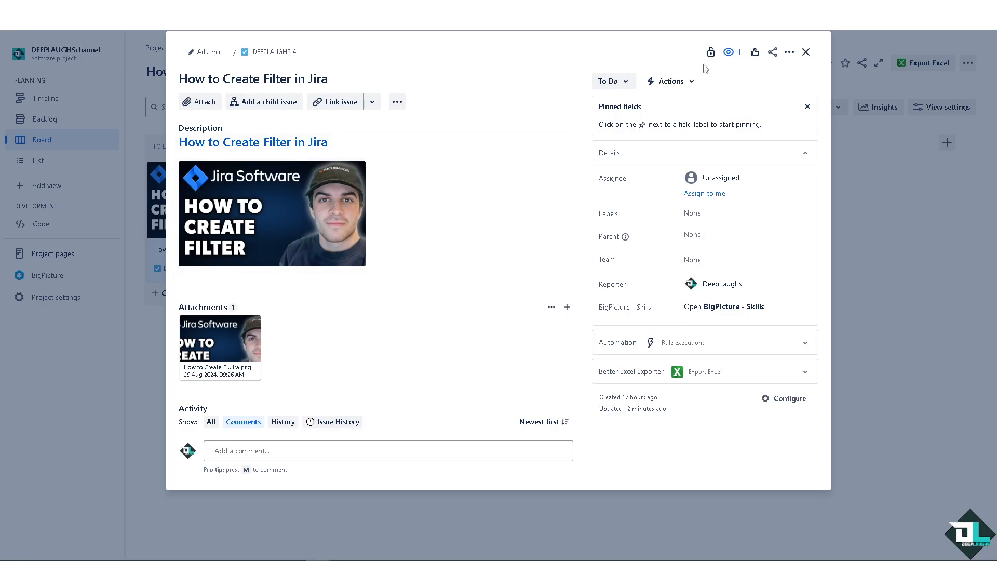
pyautogui.click(790, 52)
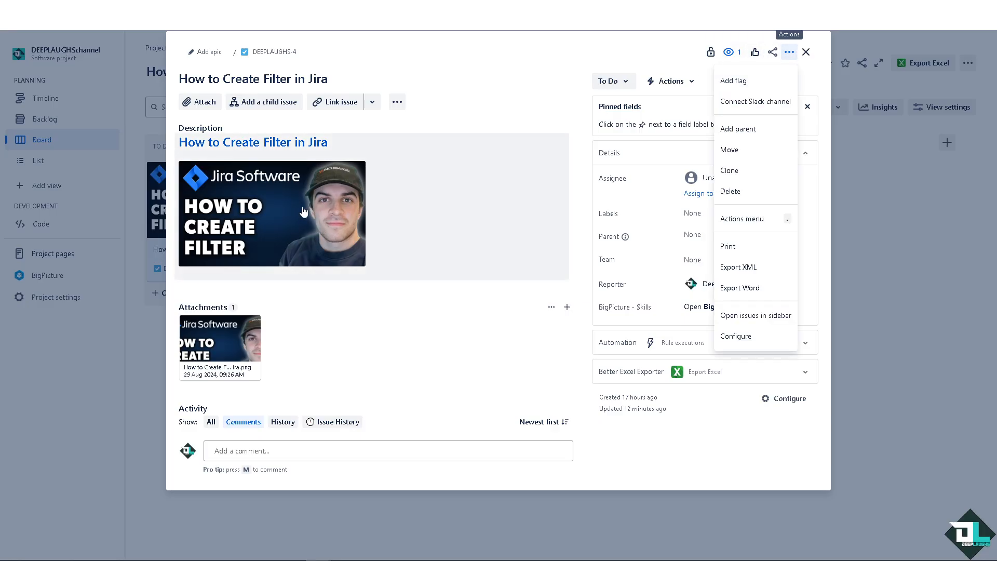
pyautogui.click(806, 52)
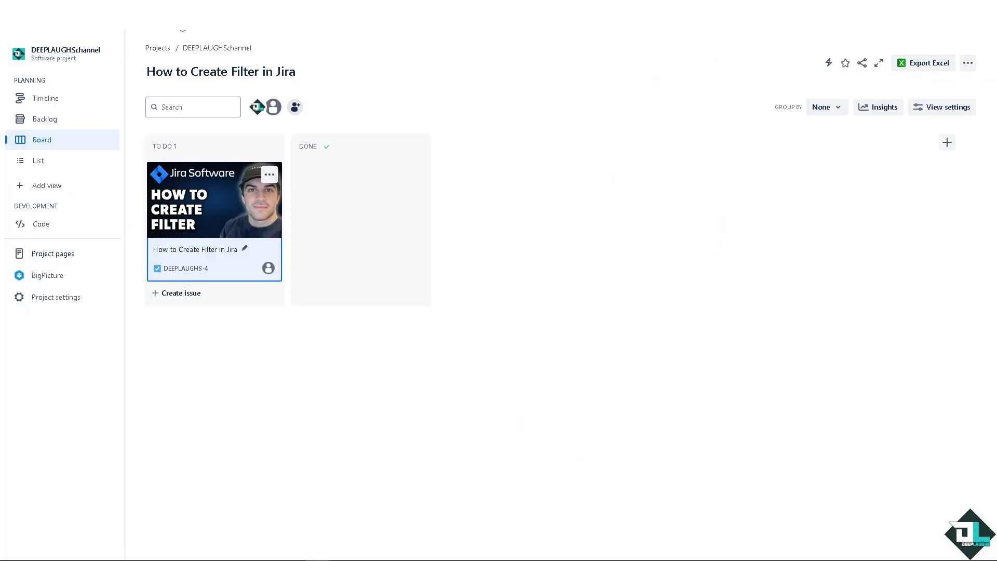
# Go to the list of all filters and start creating a new filter
pyautogui.click(180, 15)
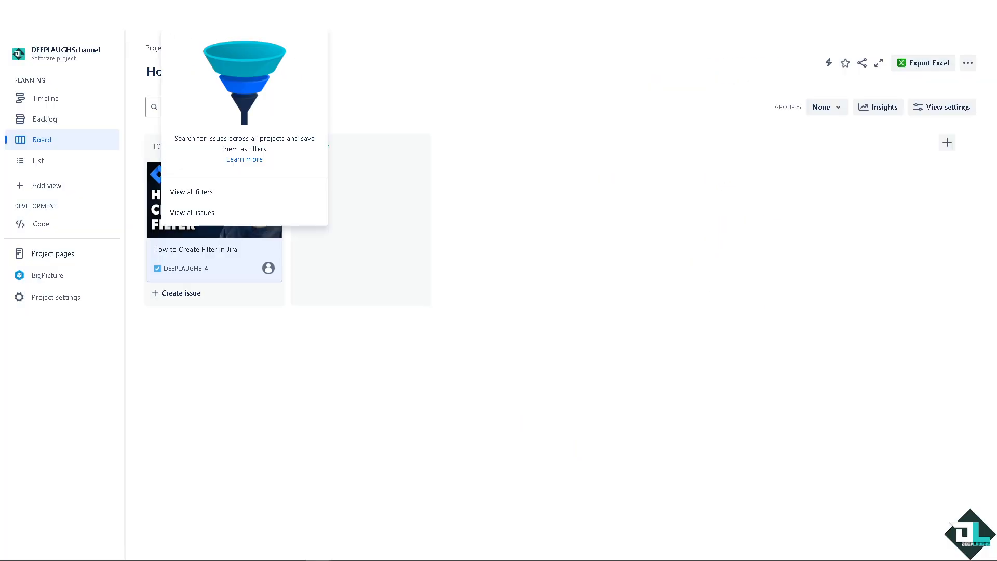
pyautogui.click(225, 195)
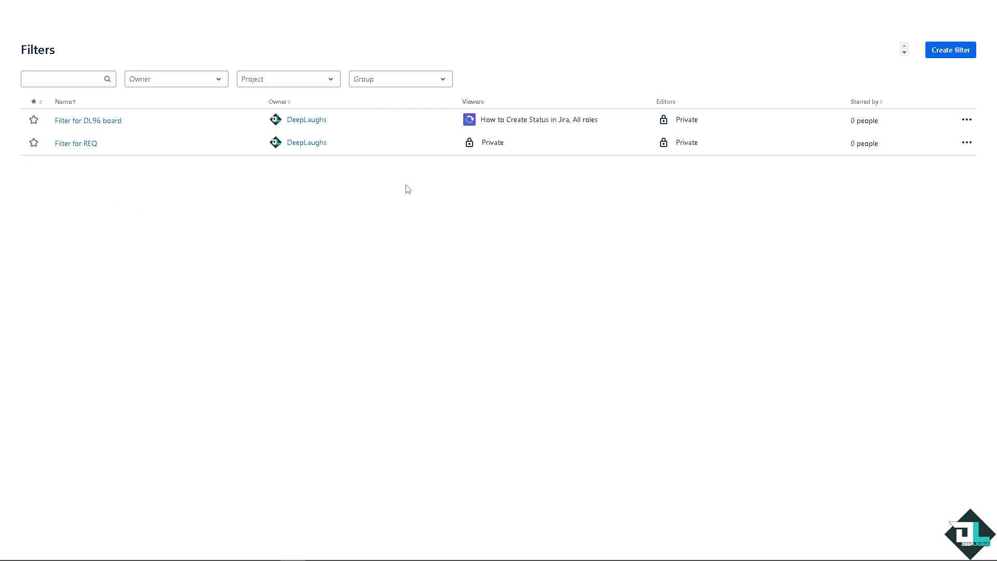
pyautogui.click(945, 55)
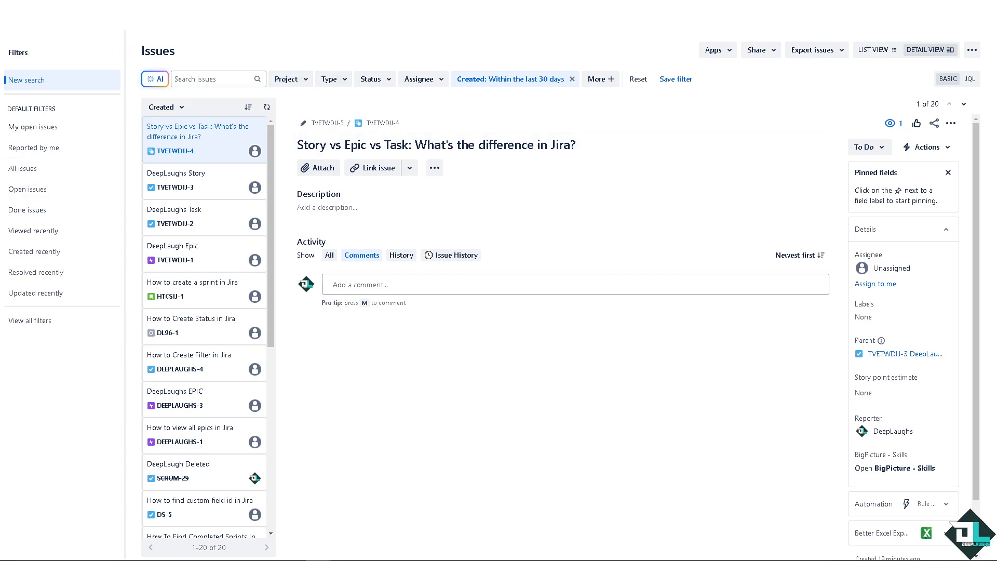
# Restrict the issue search to the Task issue type
pyautogui.click(345, 80)
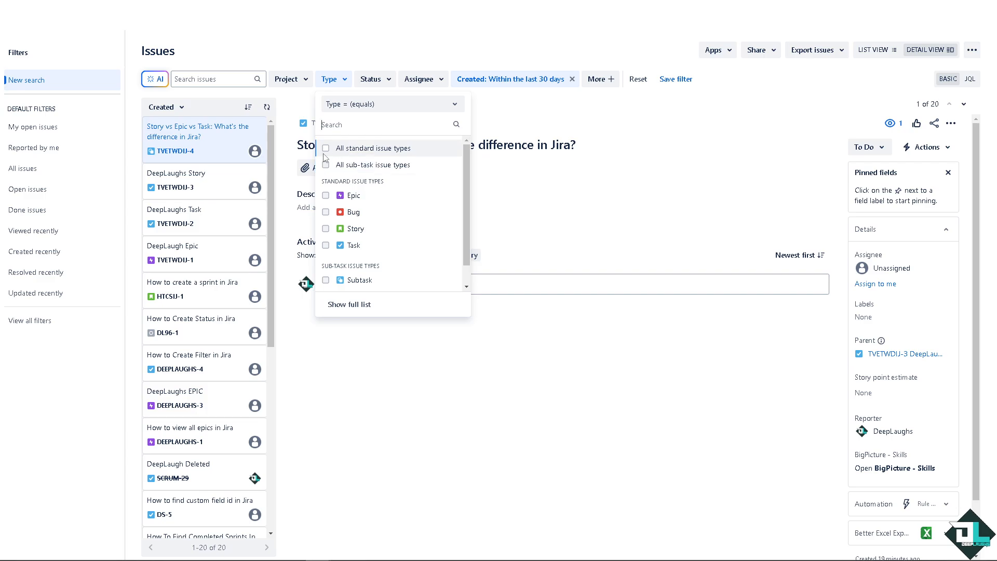
pyautogui.click(326, 246)
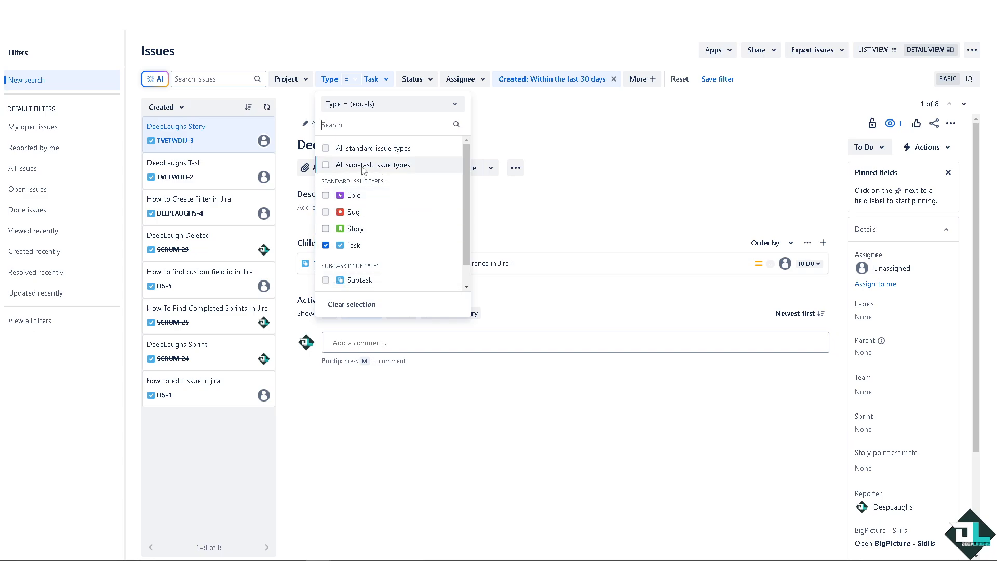
pyautogui.click(634, 134)
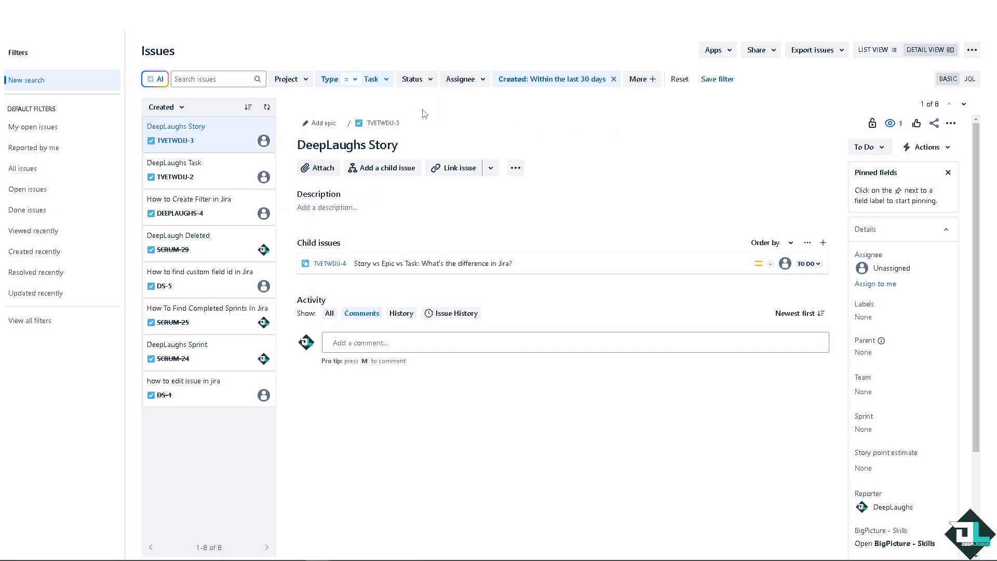
# Try the In Progress and To Do statuses in turn, and restrict the search to the Done status instead
pyautogui.click(431, 82)
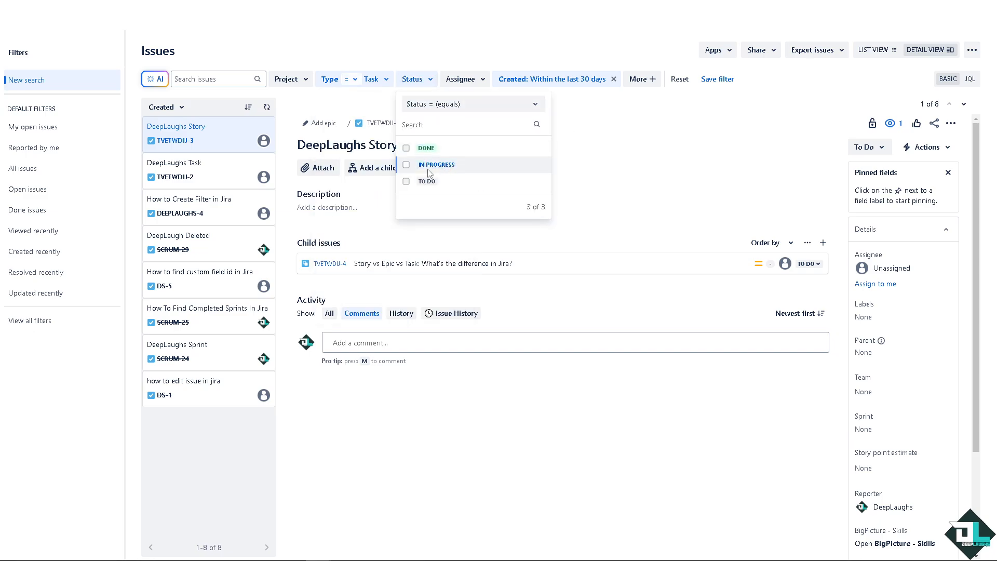
pyautogui.click(409, 167)
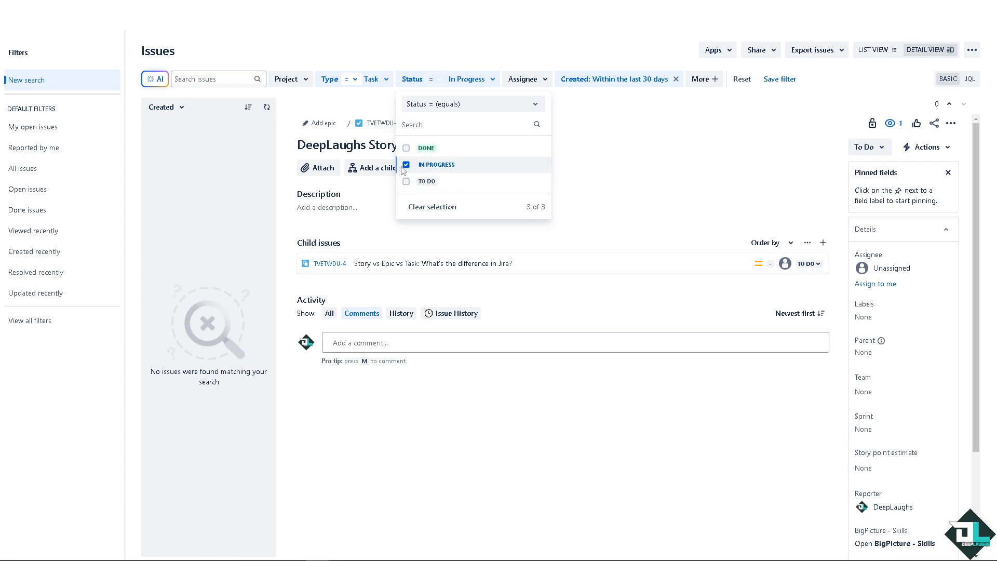
pyautogui.click(406, 165)
pyautogui.click(407, 182)
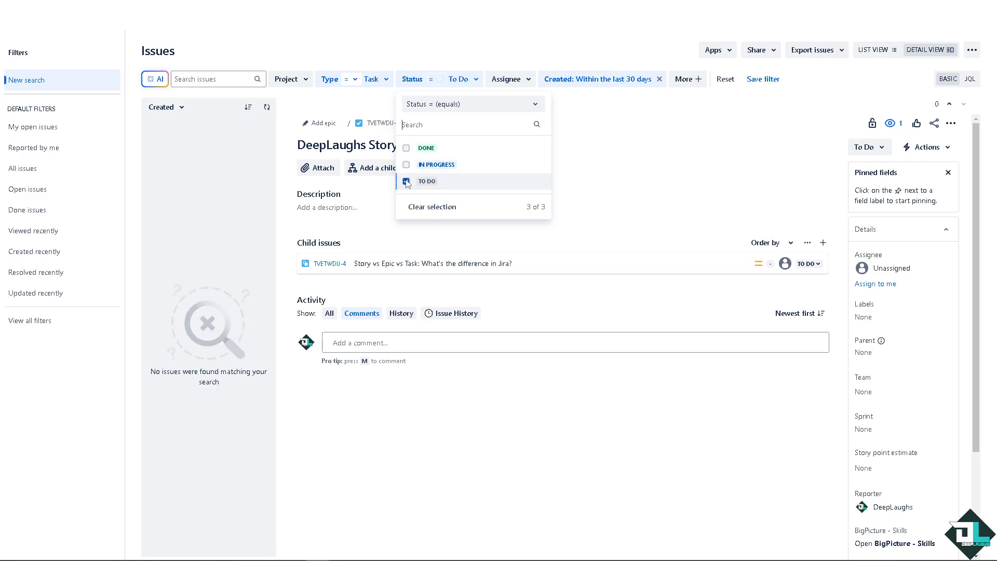
pyautogui.click(407, 182)
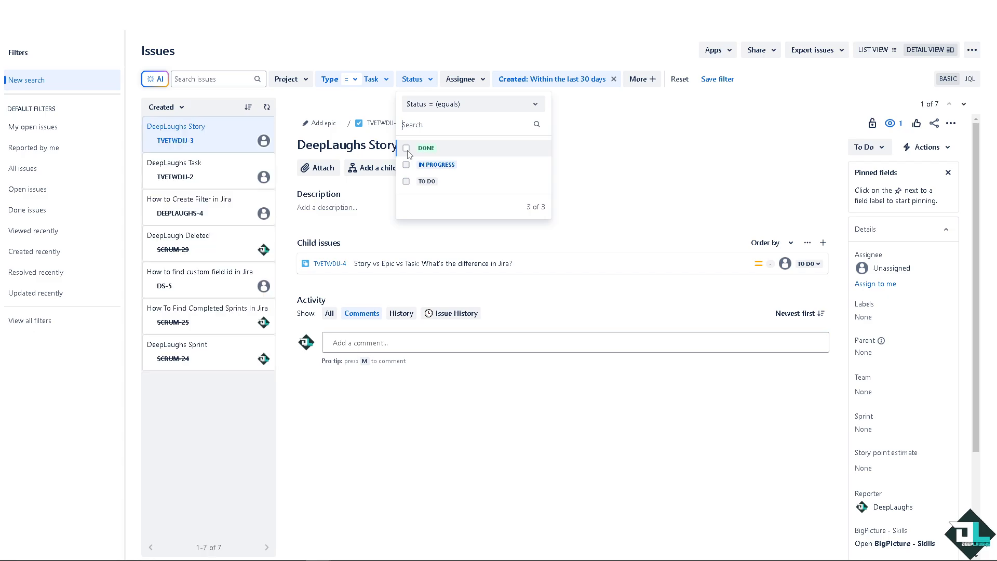
pyautogui.click(407, 149)
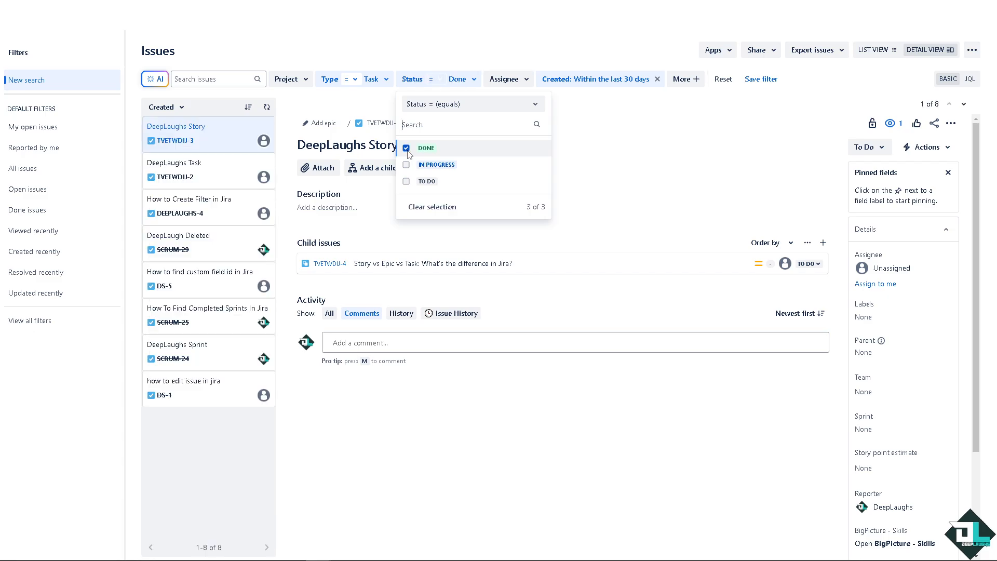
pyautogui.click(674, 150)
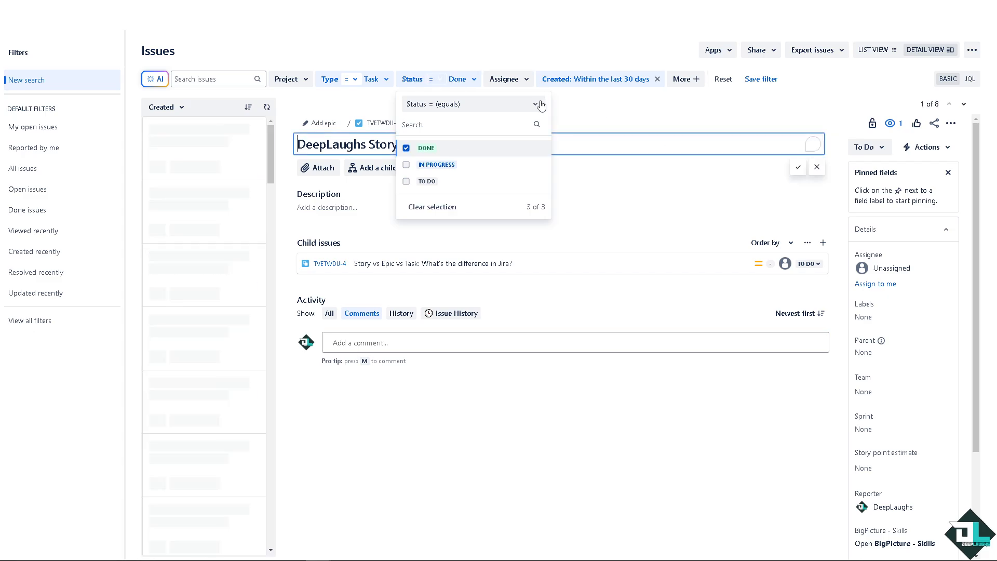
pyautogui.click(616, 184)
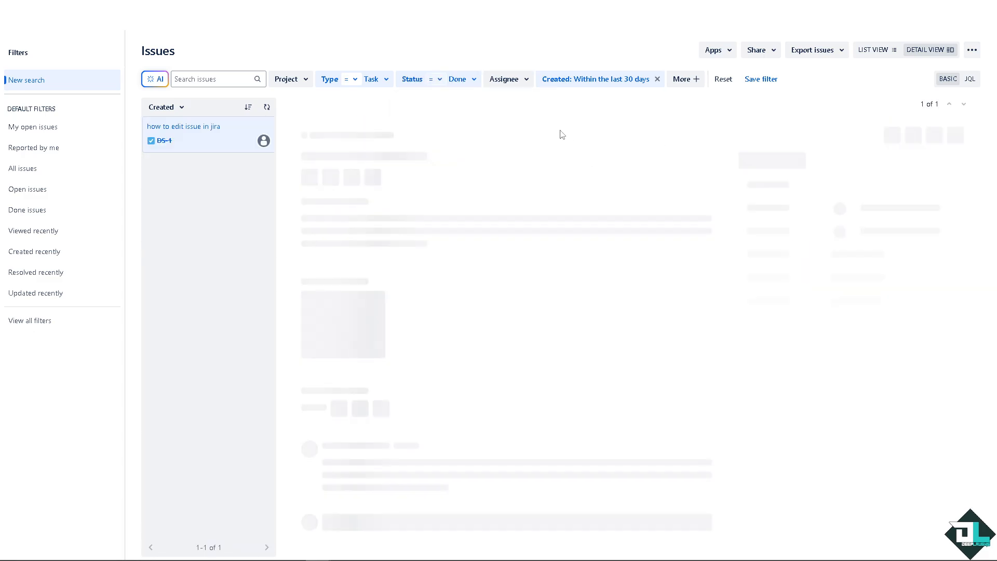
# Set the assignee criteria to include both Current User and Unassigned
pyautogui.click(528, 82)
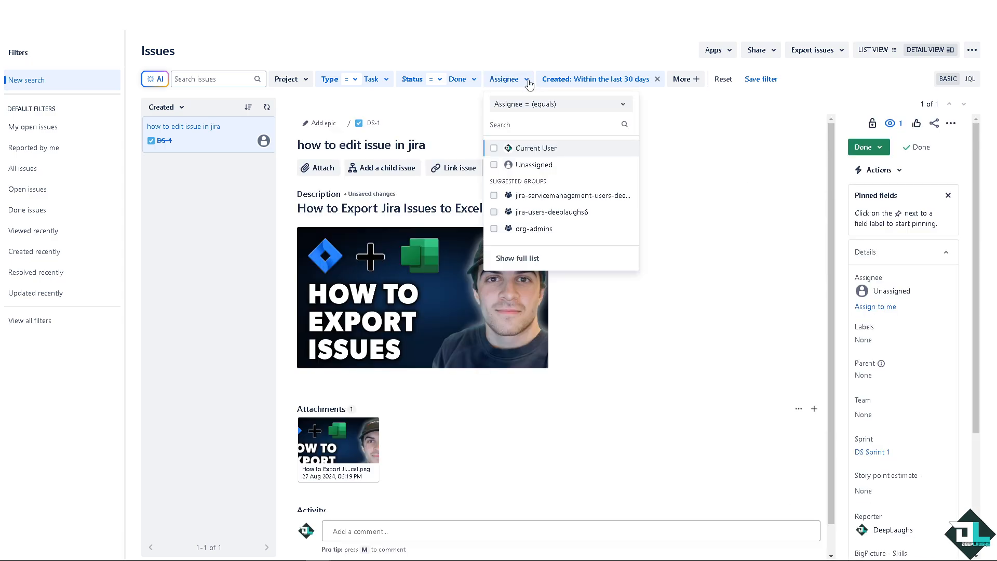
pyautogui.click(494, 149)
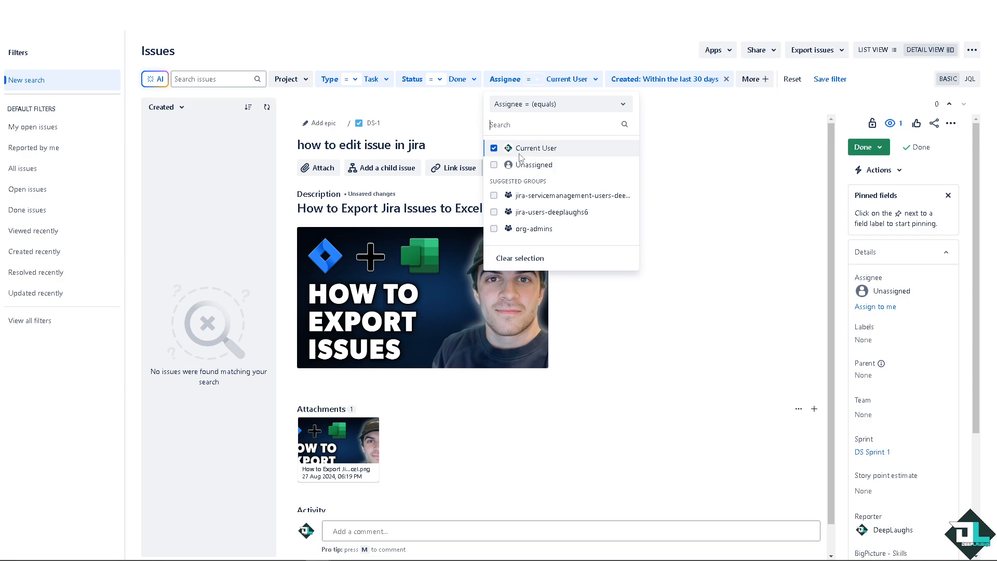
pyautogui.click(494, 165)
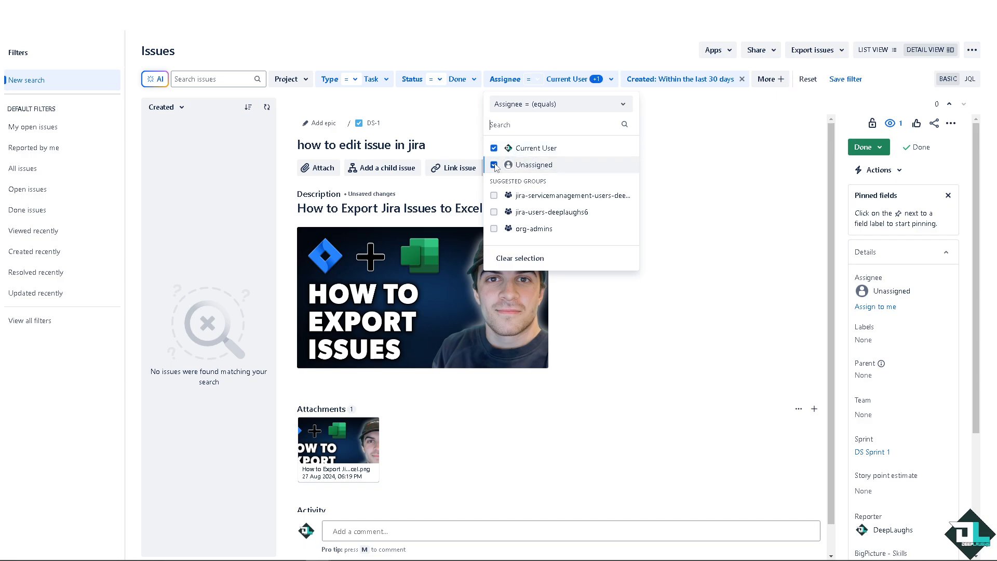
pyautogui.click(494, 148)
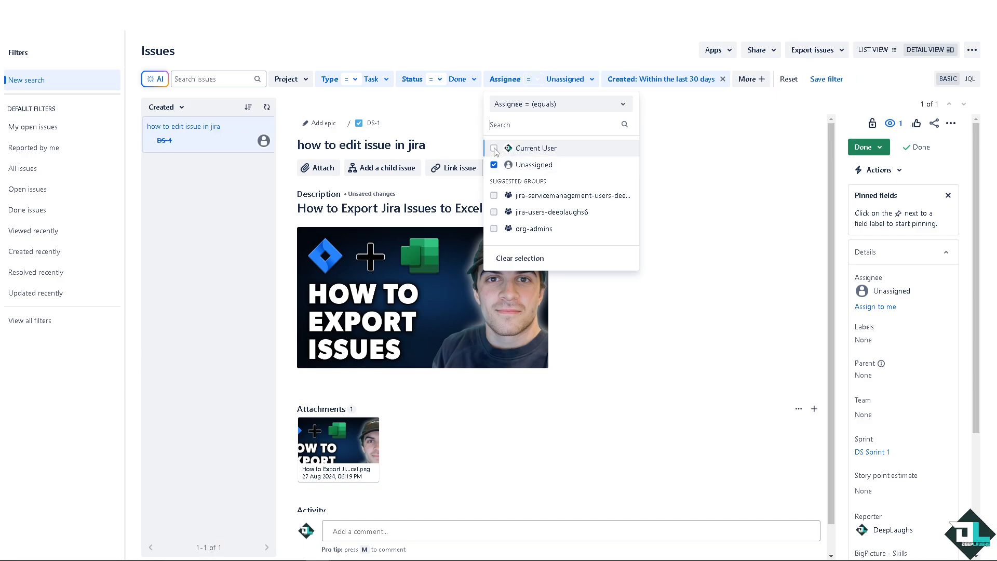
pyautogui.click(494, 150)
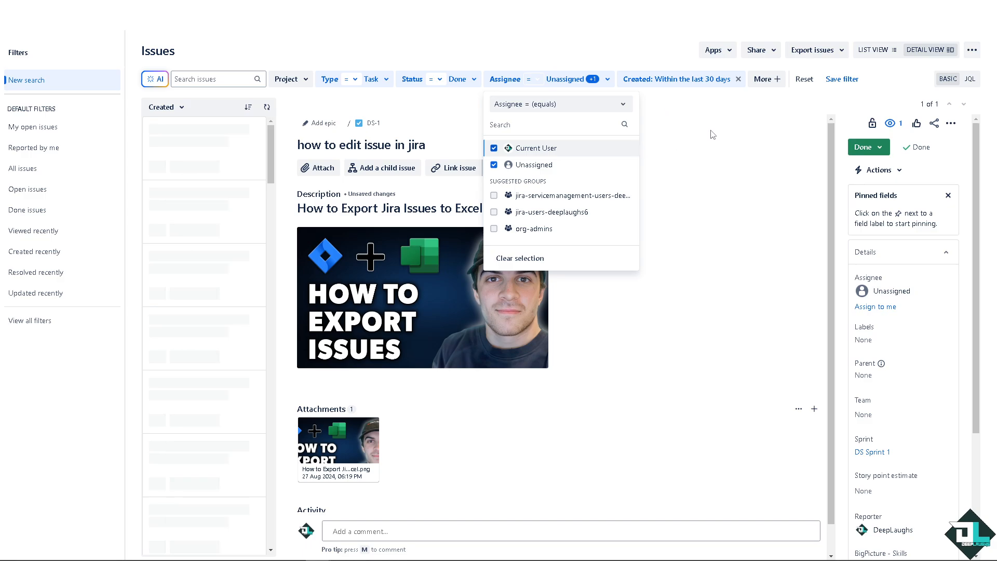
pyautogui.click(727, 88)
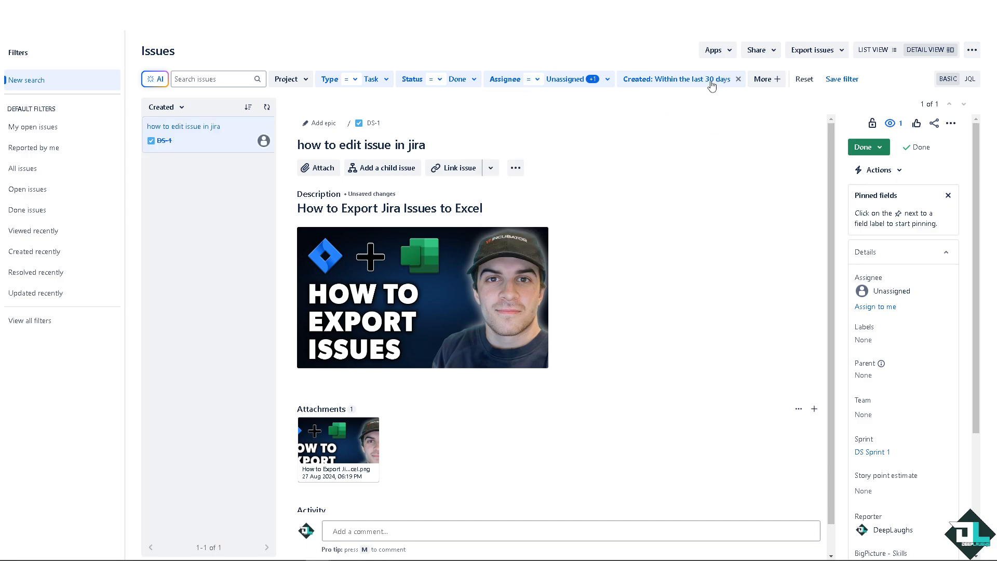
# Try the More than, Between and In the range options for the created date, and update it to Within the last 30 days
pyautogui.click(712, 85)
pyautogui.click(653, 144)
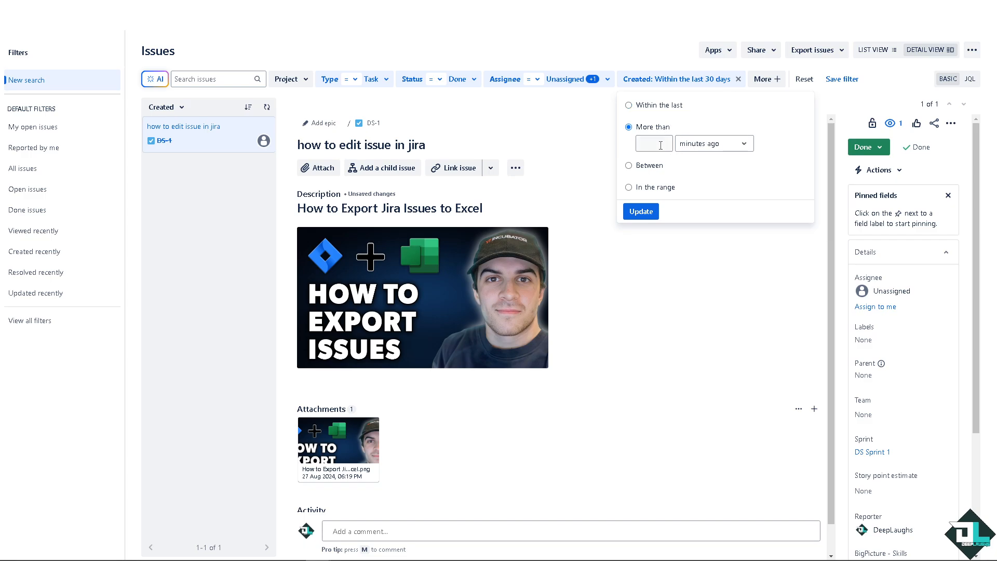
pyautogui.click(650, 165)
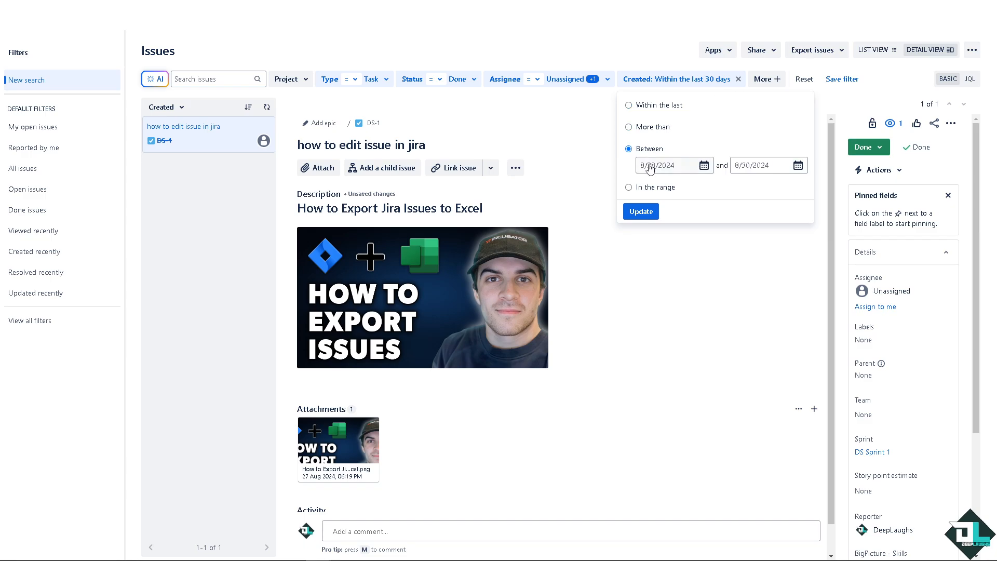
pyautogui.click(704, 167)
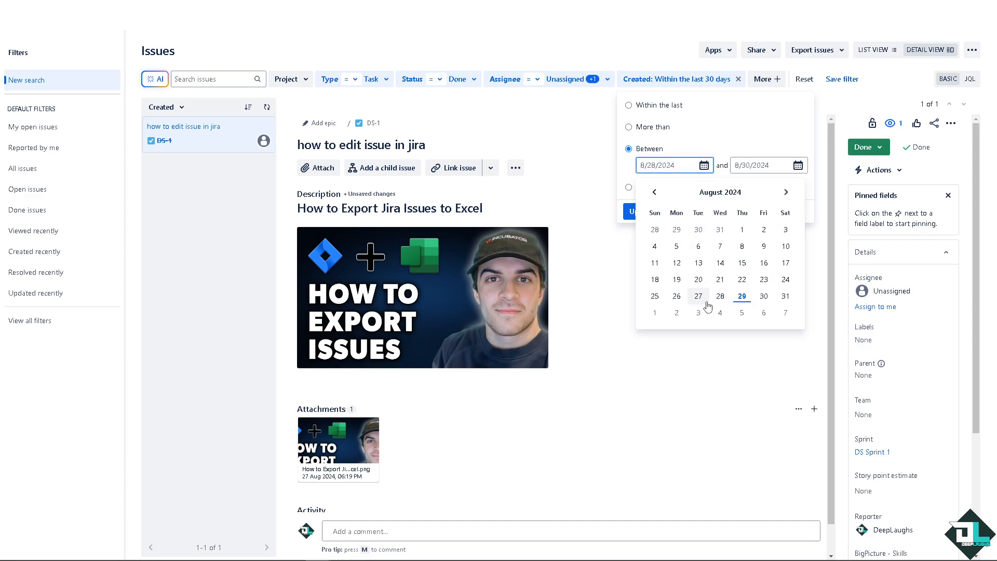
pyautogui.click(724, 299)
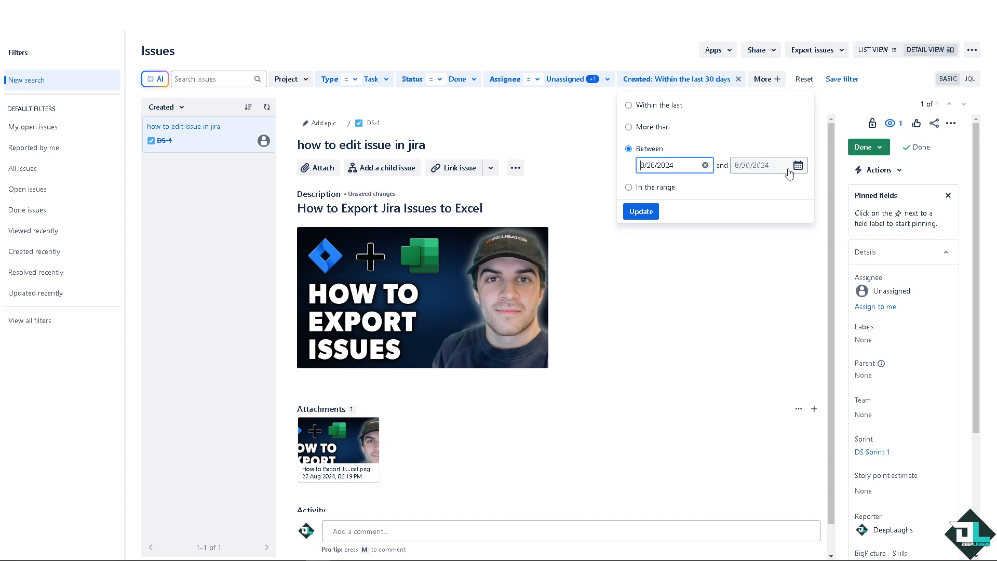
pyautogui.click(629, 187)
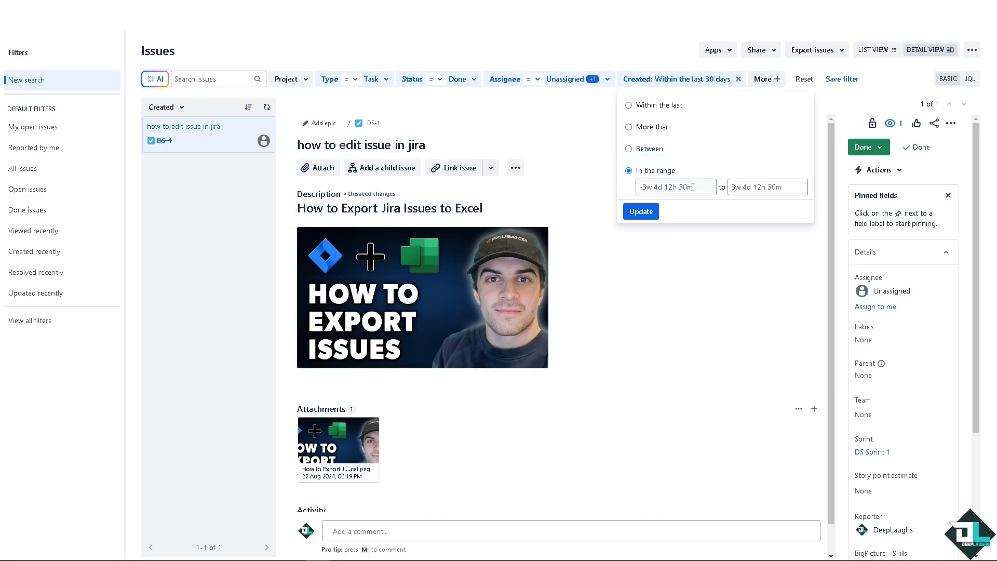
pyautogui.click(652, 108)
pyautogui.click(647, 211)
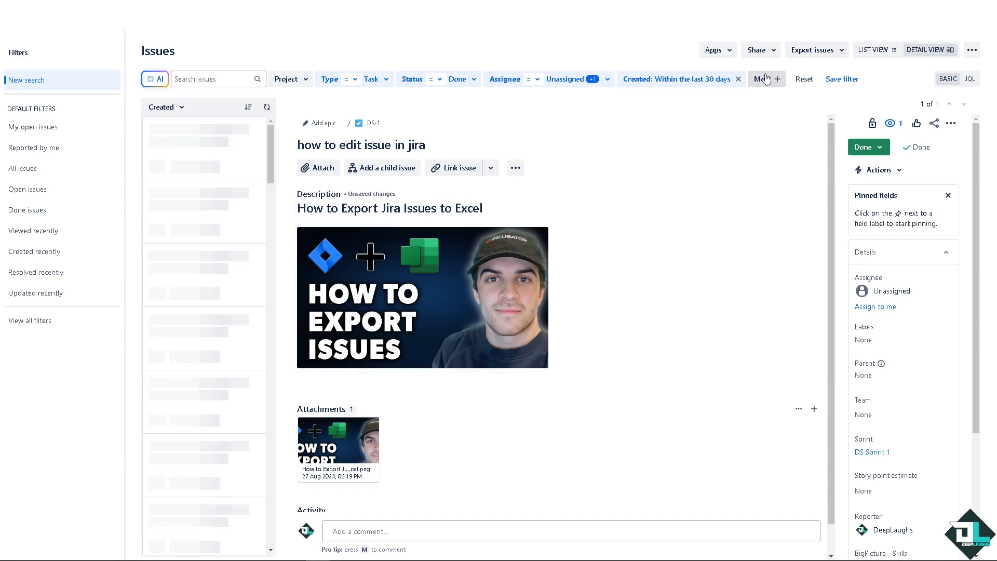
# Browse the additional fields that can be added as filter criteria and close the list
pyautogui.click(767, 85)
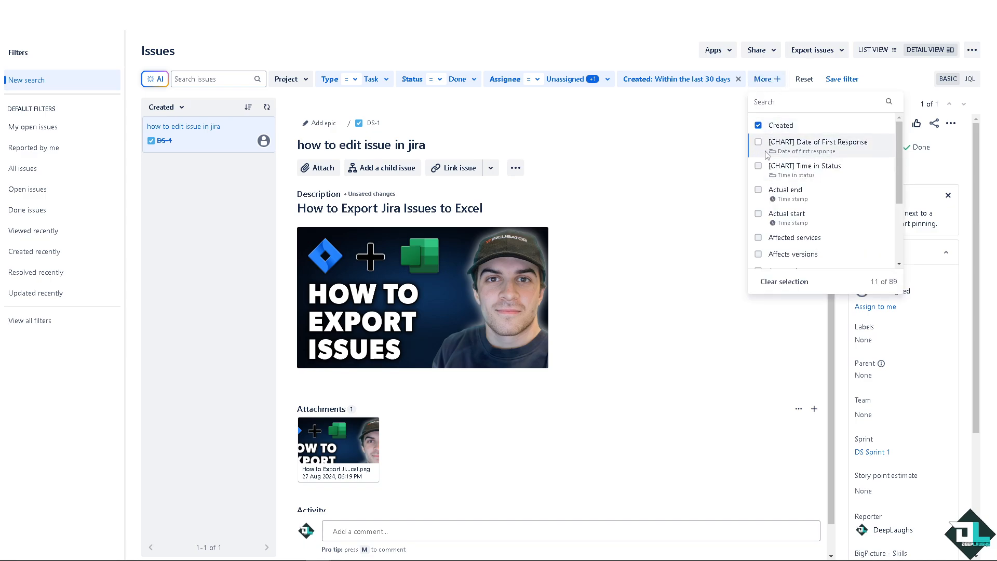
pyautogui.scroll(-2, 814, 220)
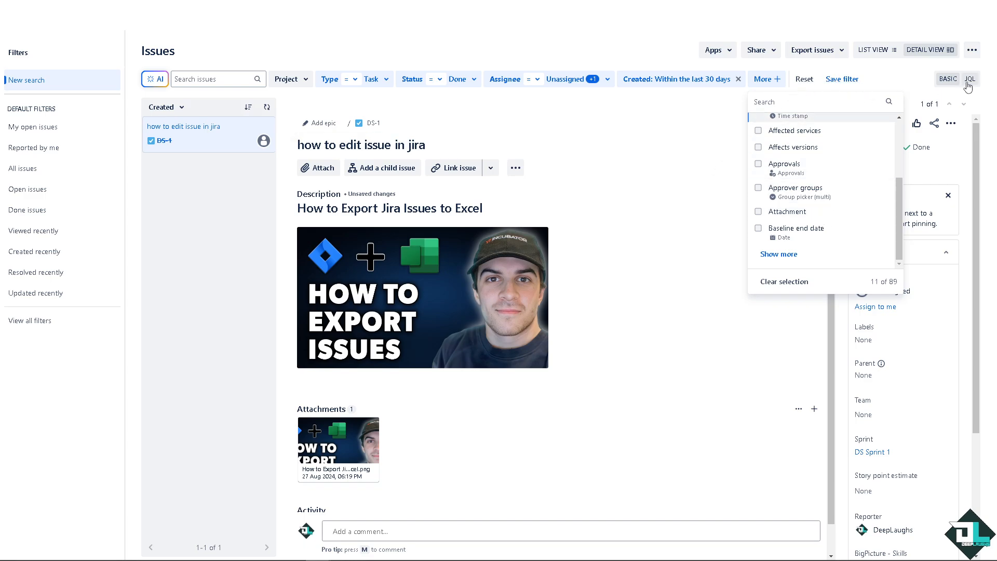
pyautogui.click(646, 186)
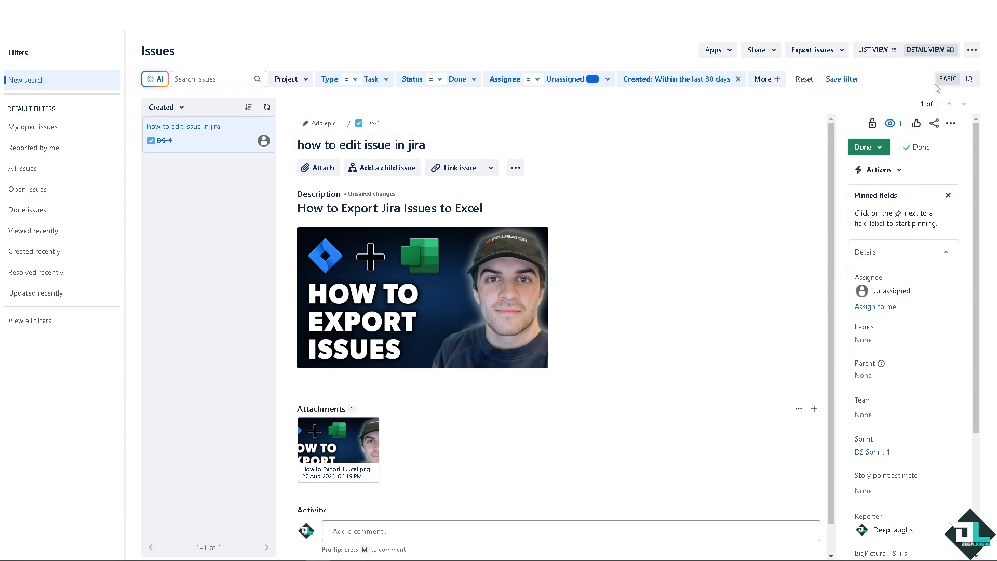
# View the filter criteria as a JQL query and switch back to the basic search
pyautogui.click(970, 79)
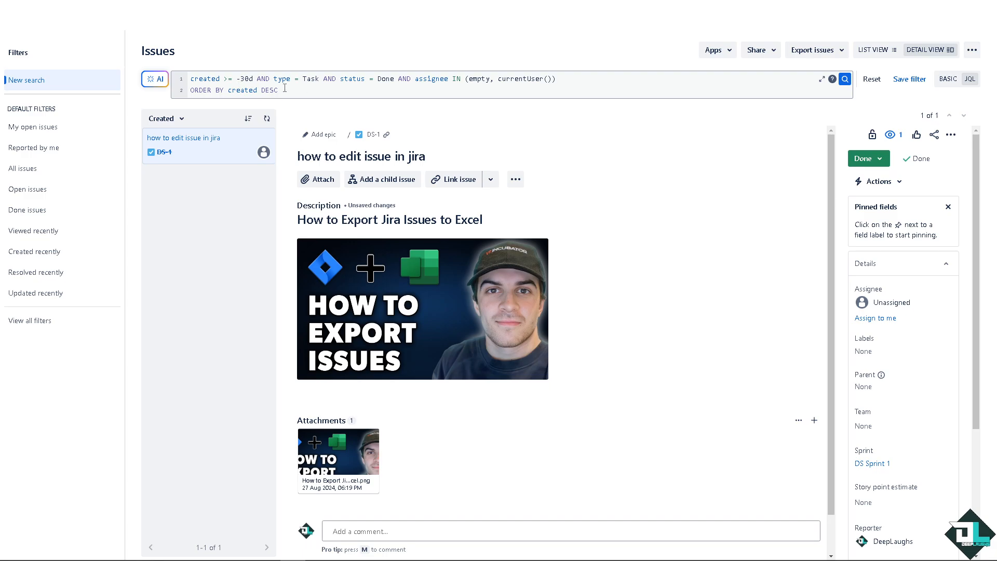
pyautogui.click(948, 79)
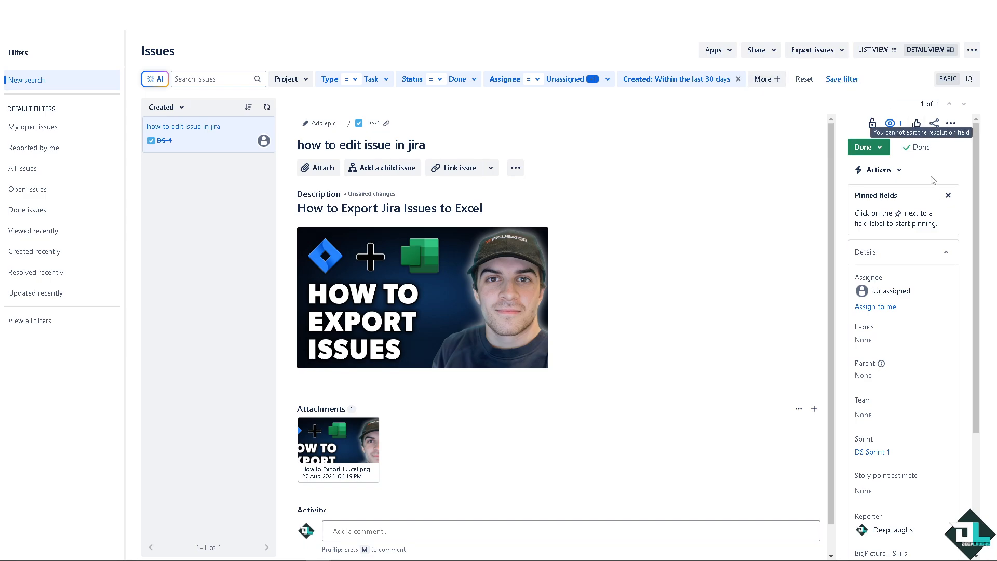
pyautogui.click(896, 172)
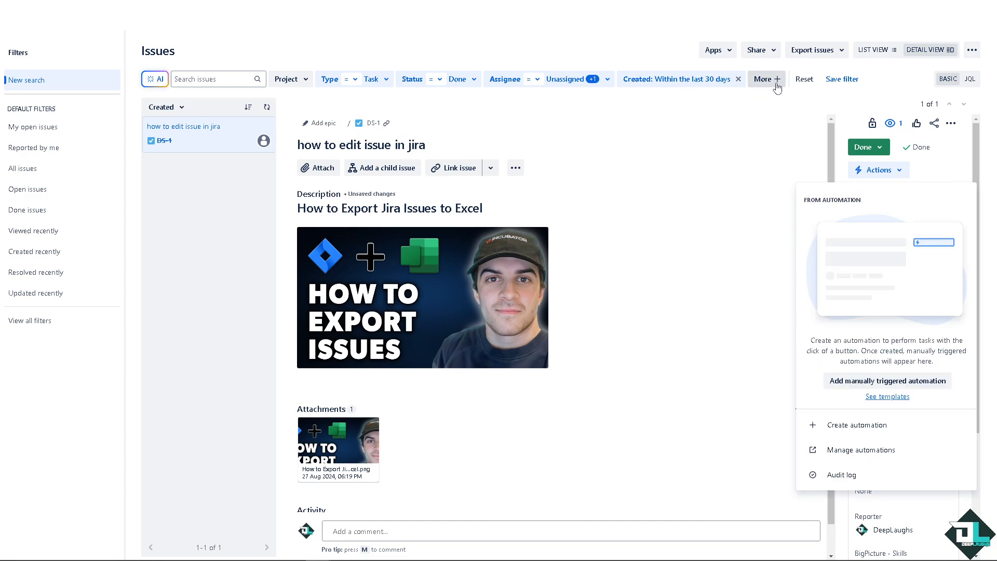
# Start saving the search as a filter named "DeepLaughsfilter" with the description "How to Create Filter in Jira"
pyautogui.click(842, 79)
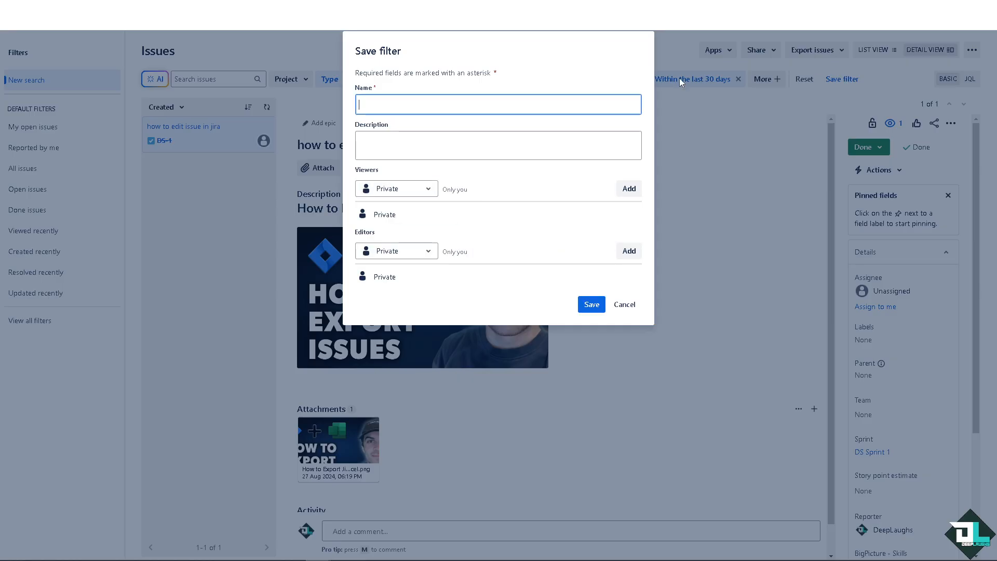
pyautogui.click(421, 136)
pyautogui.write('How to Create Filter in Jira')
pyautogui.click(416, 105)
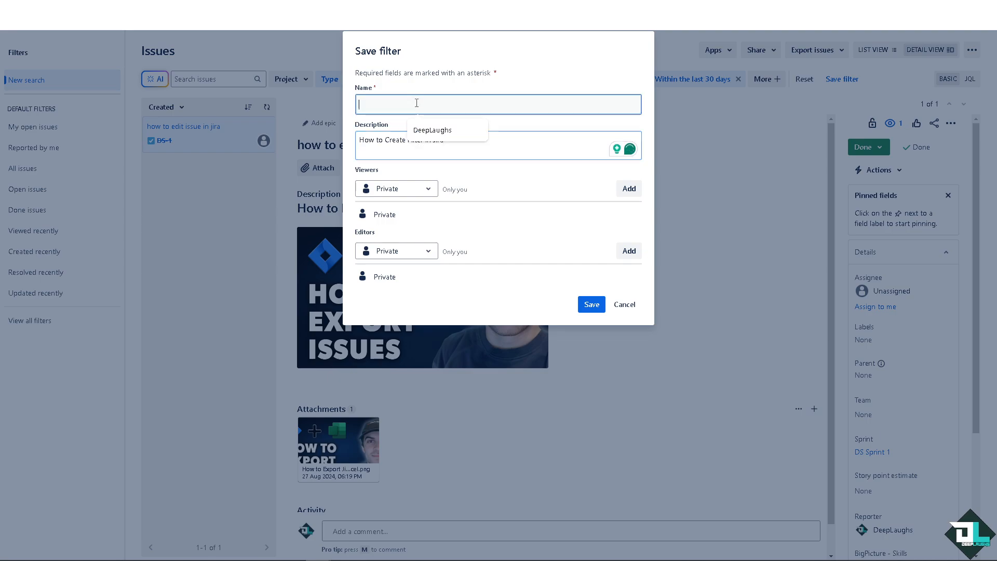
pyautogui.click(421, 129)
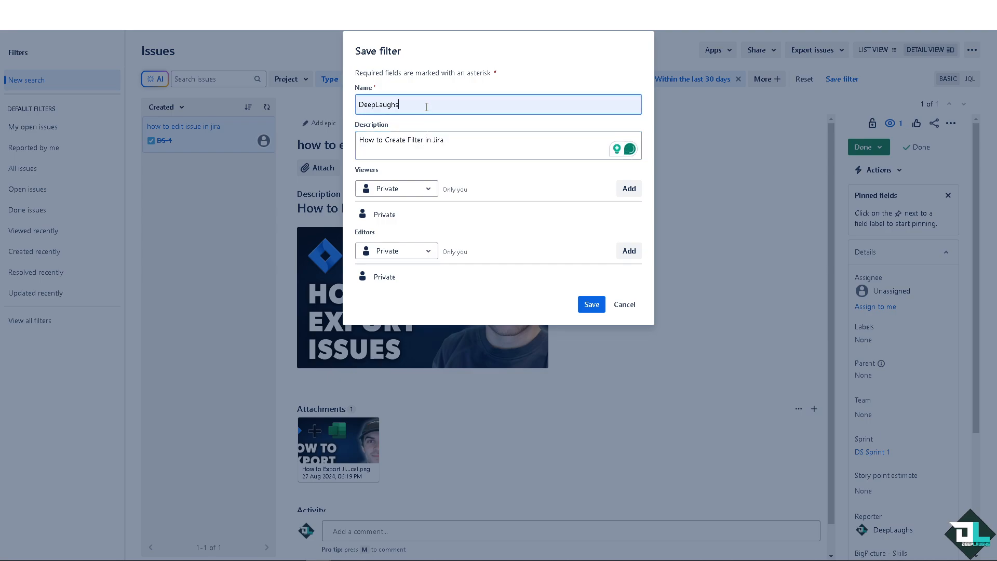
pyautogui.write('filter')
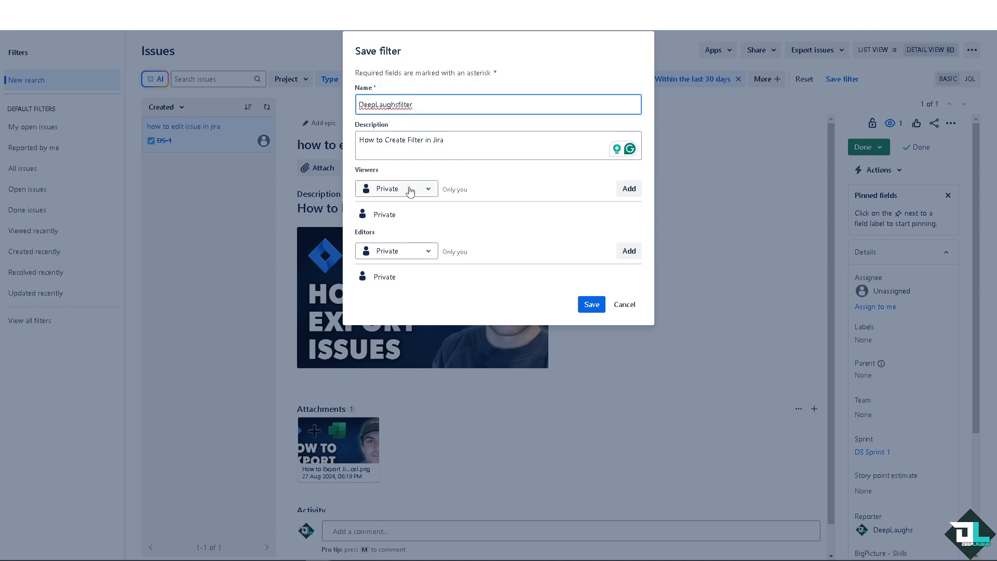
# Check the access options for viewers and editors, and save the filter with both set to Private
pyautogui.click(429, 189)
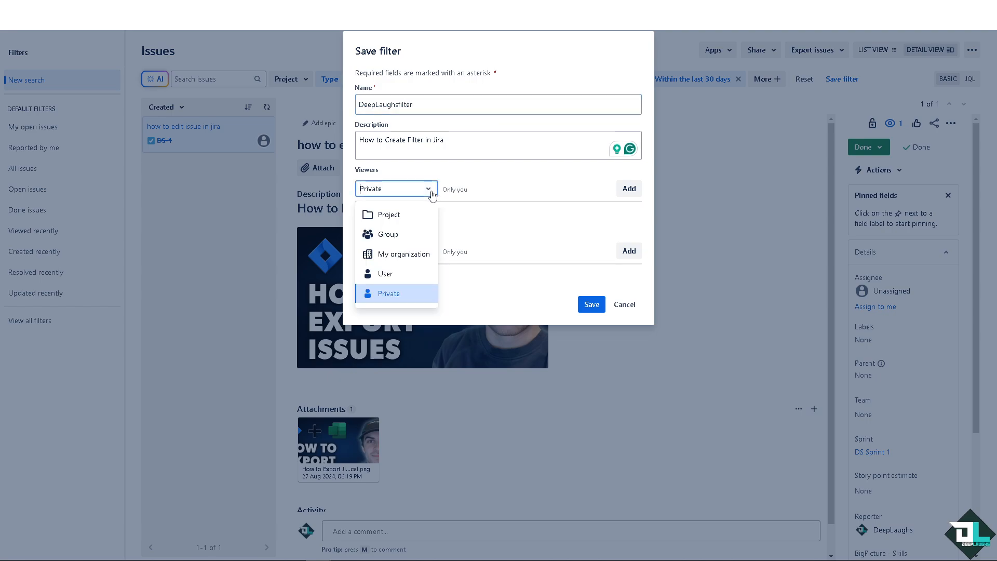
pyautogui.click(501, 222)
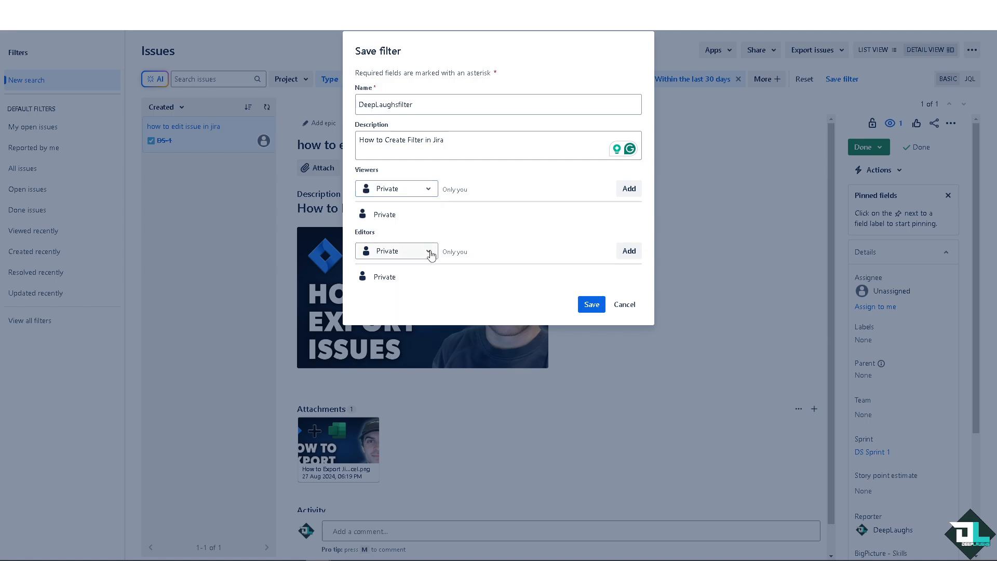
pyautogui.click(431, 254)
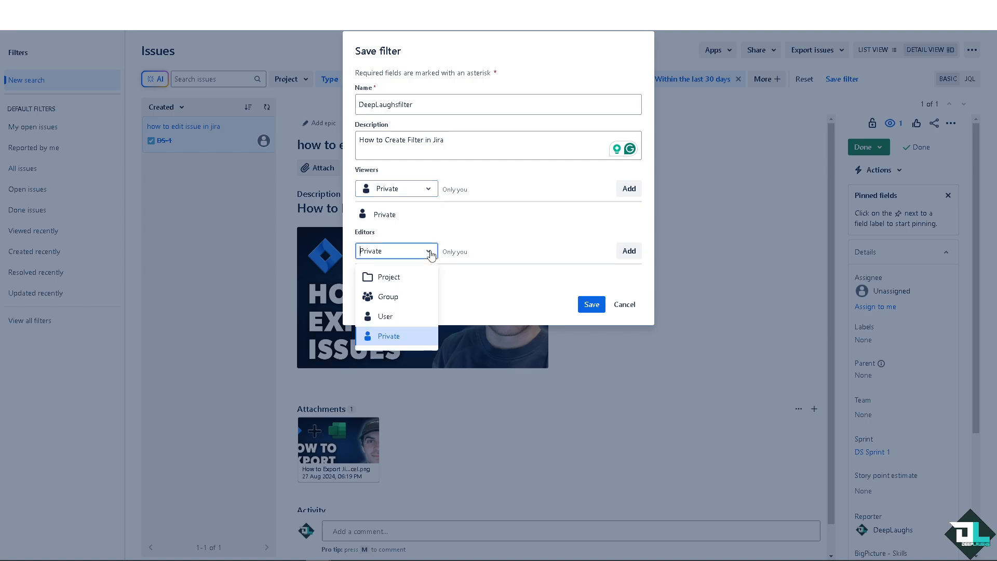
pyautogui.click(486, 279)
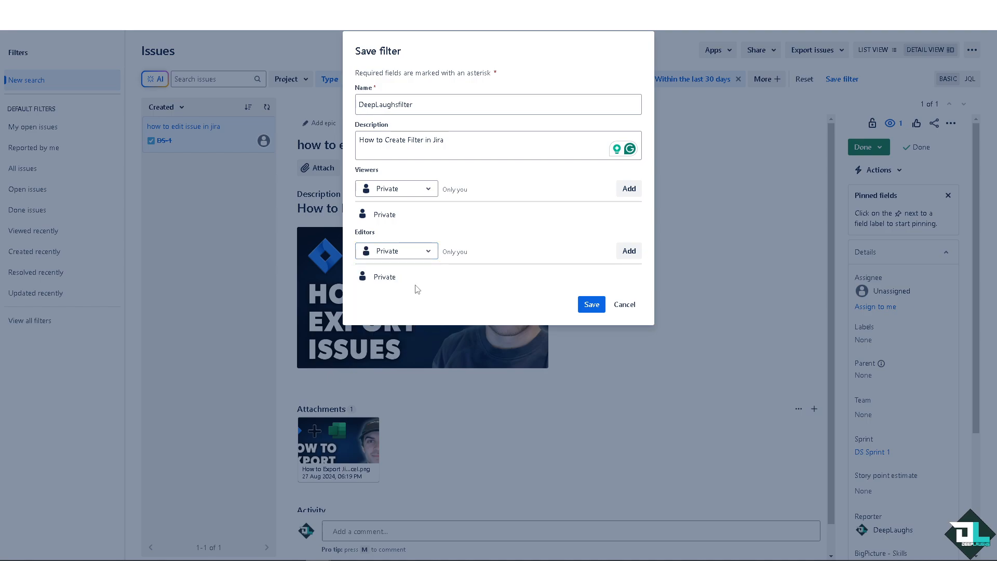
pyautogui.click(592, 305)
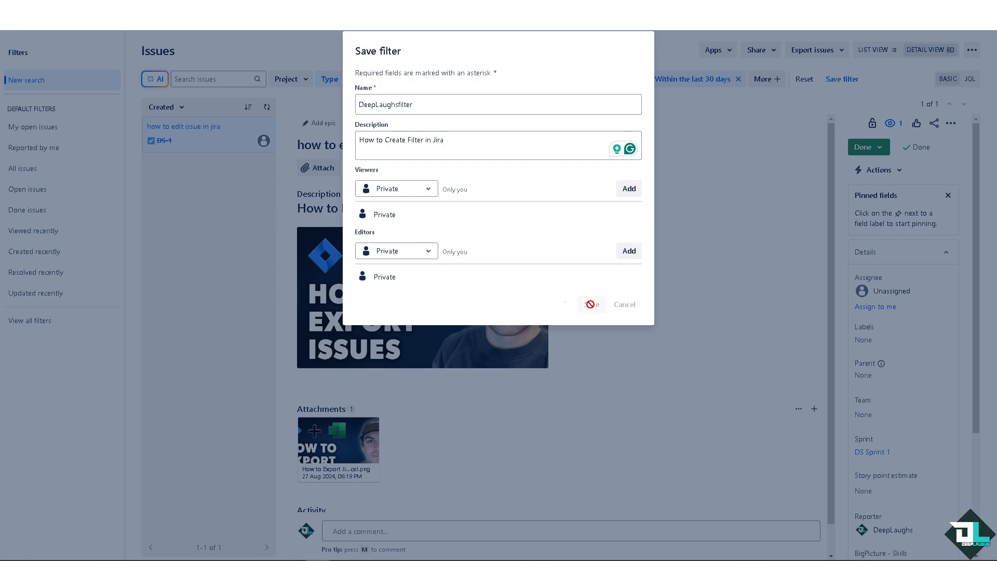